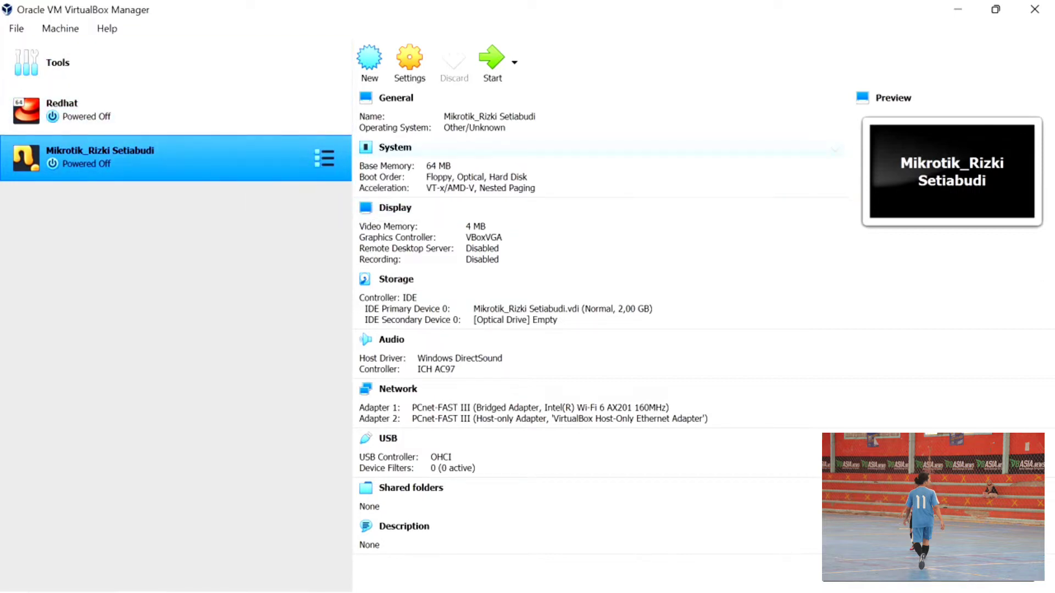
Step: Create a new VM named 'Windows Server 2008' with version Other Windows (64-bit)
click(369, 61)
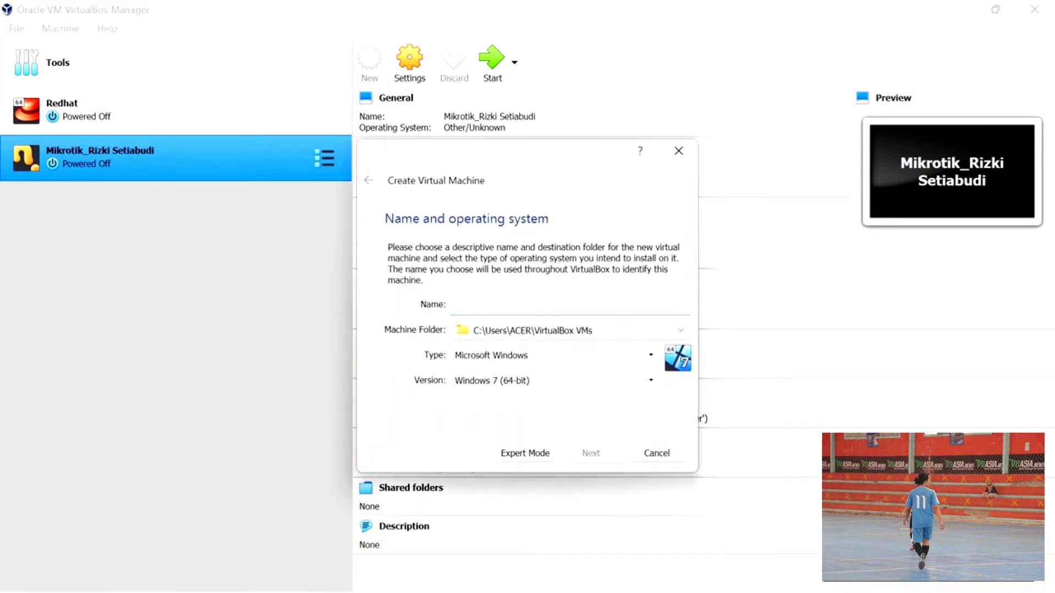
text(Wind)
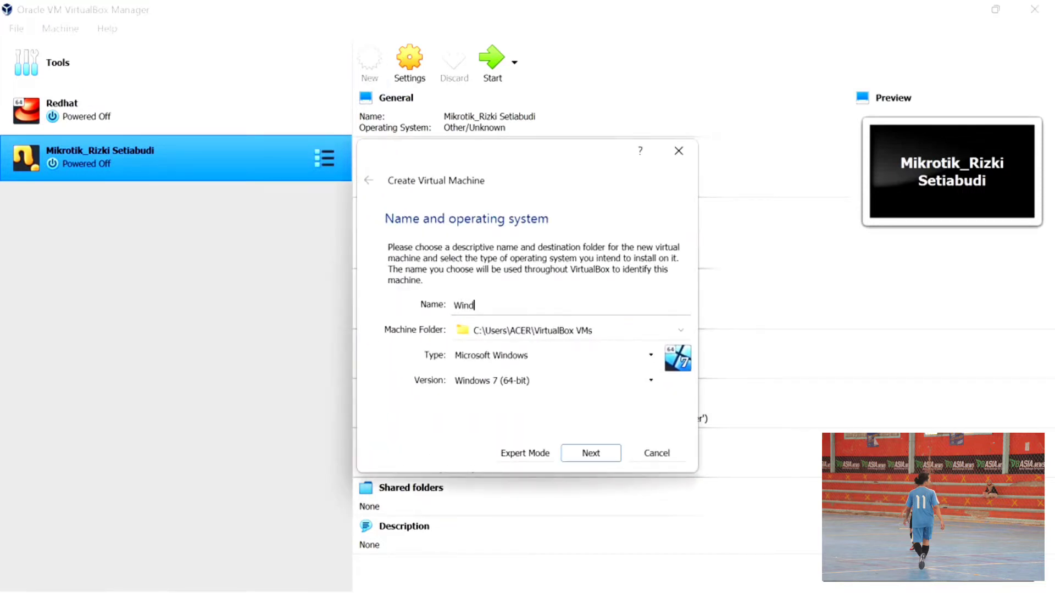
text(ows Server 2008)
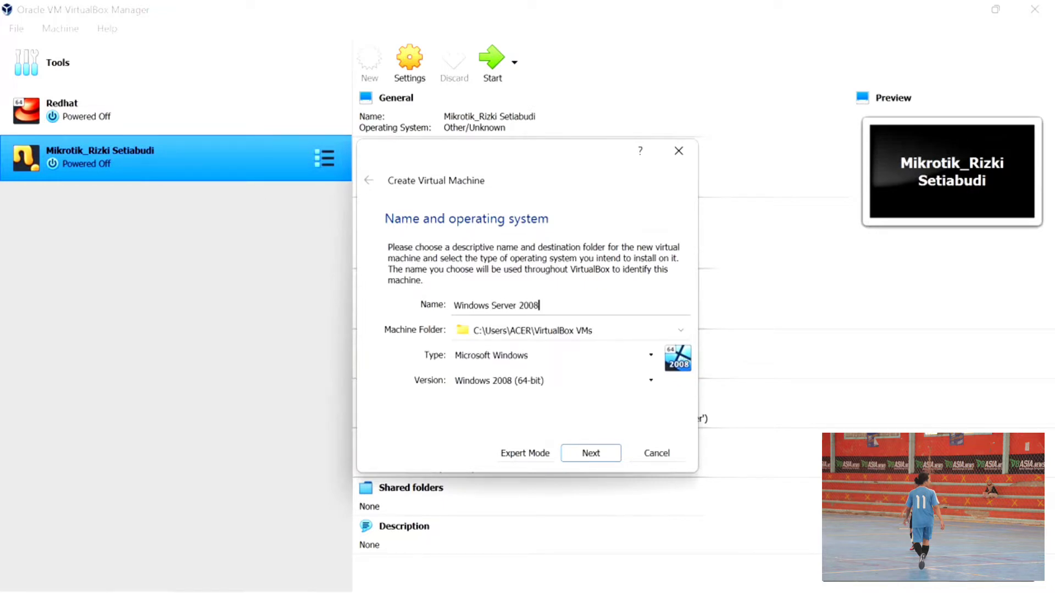
click(552, 380)
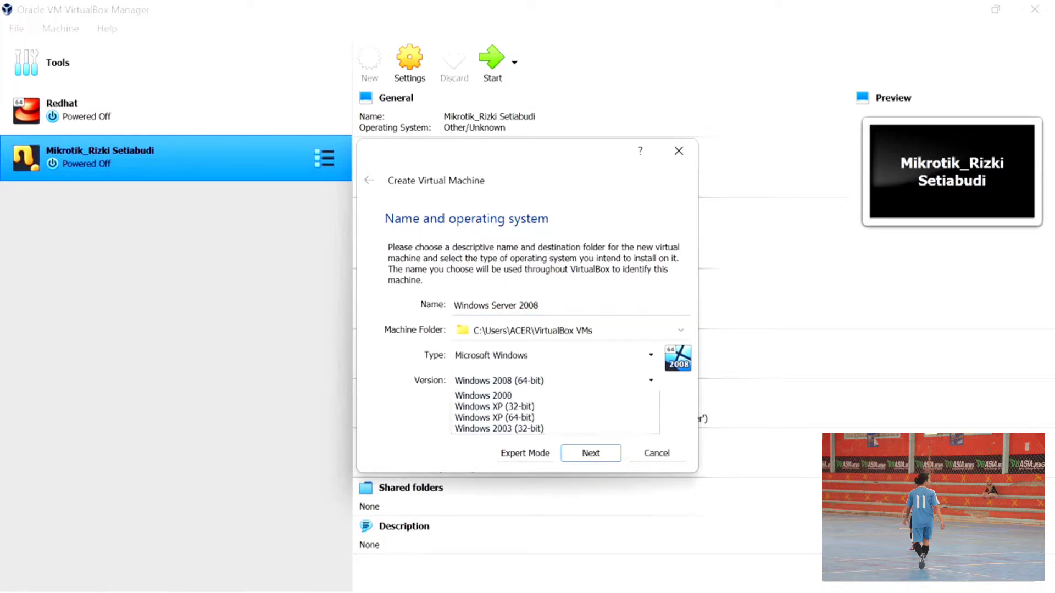
scroll(555, 445, down, 3)
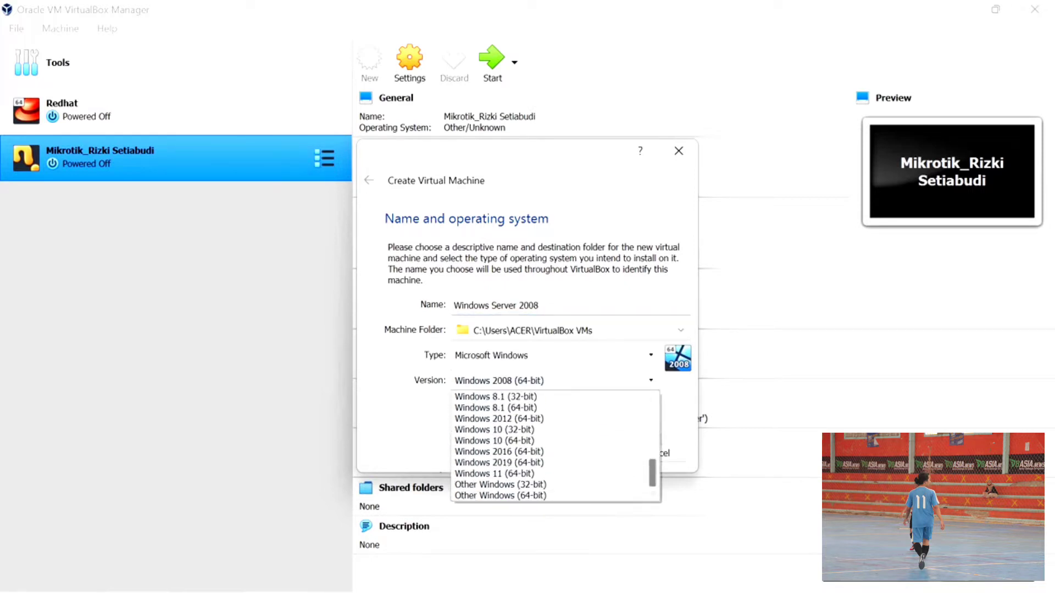
click(500, 495)
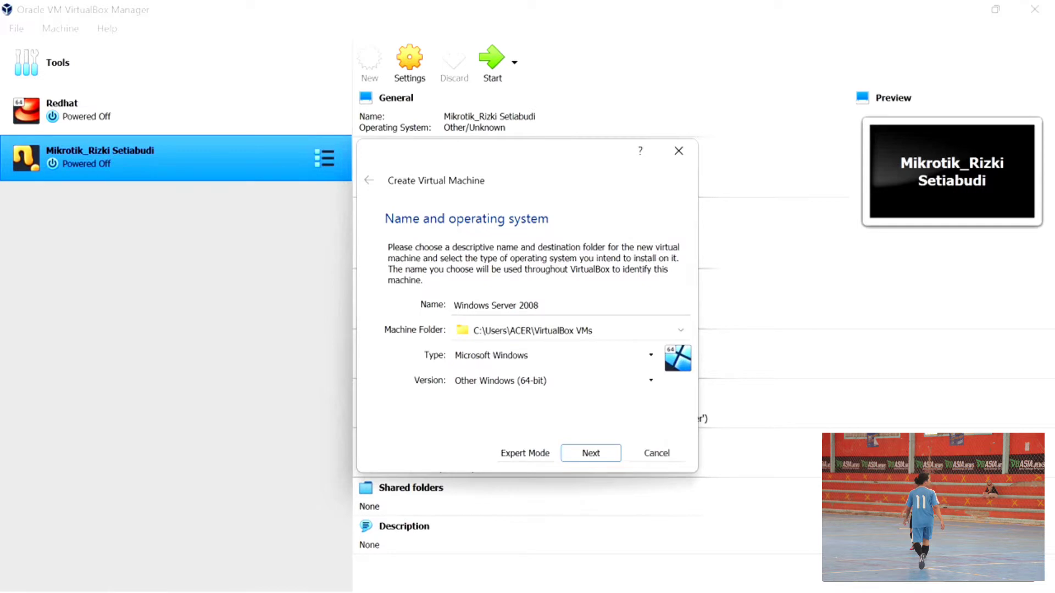
key(Return)
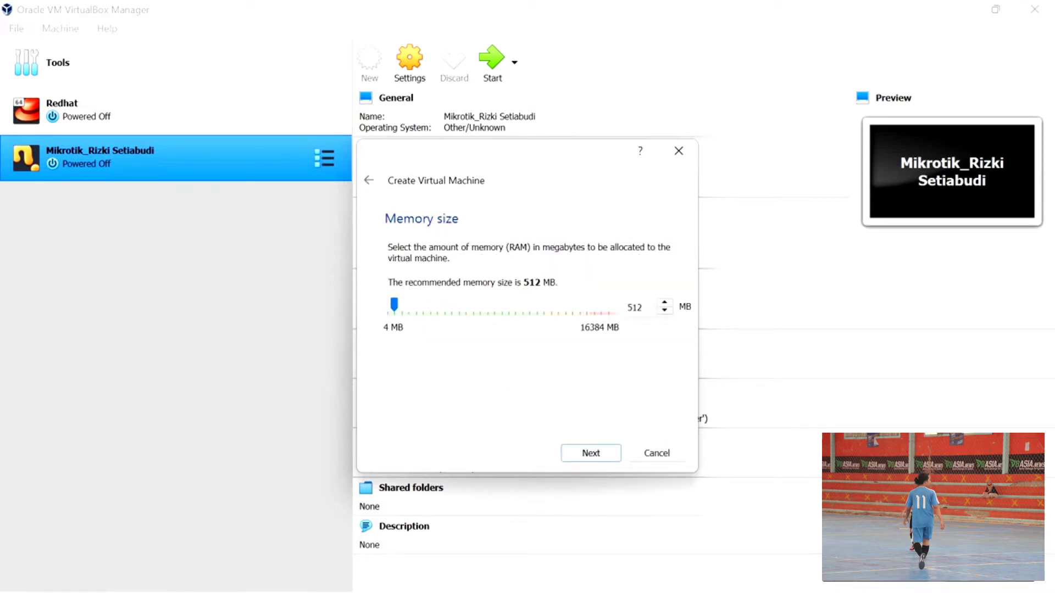
Step: Keep 512 MB of memory and choose a new dynamically allocated VDI hard disk
key(Return)
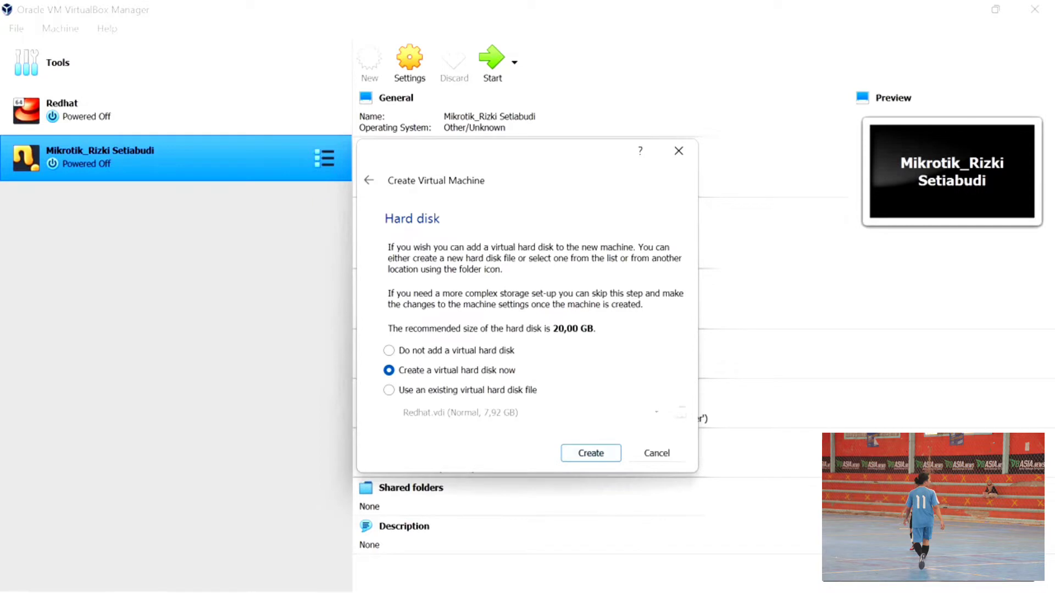
key(Return)
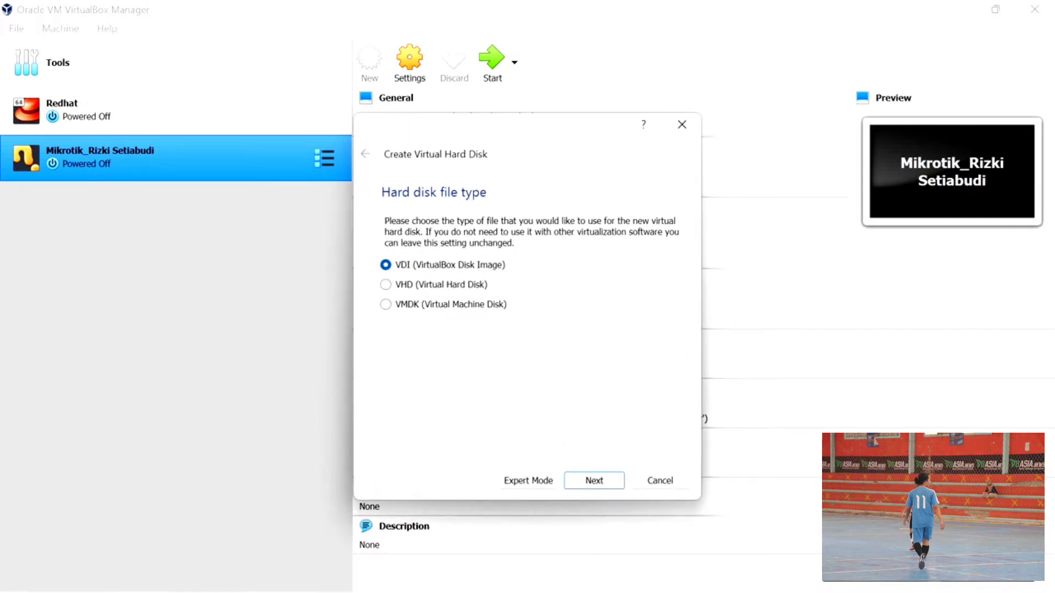
key(Return)
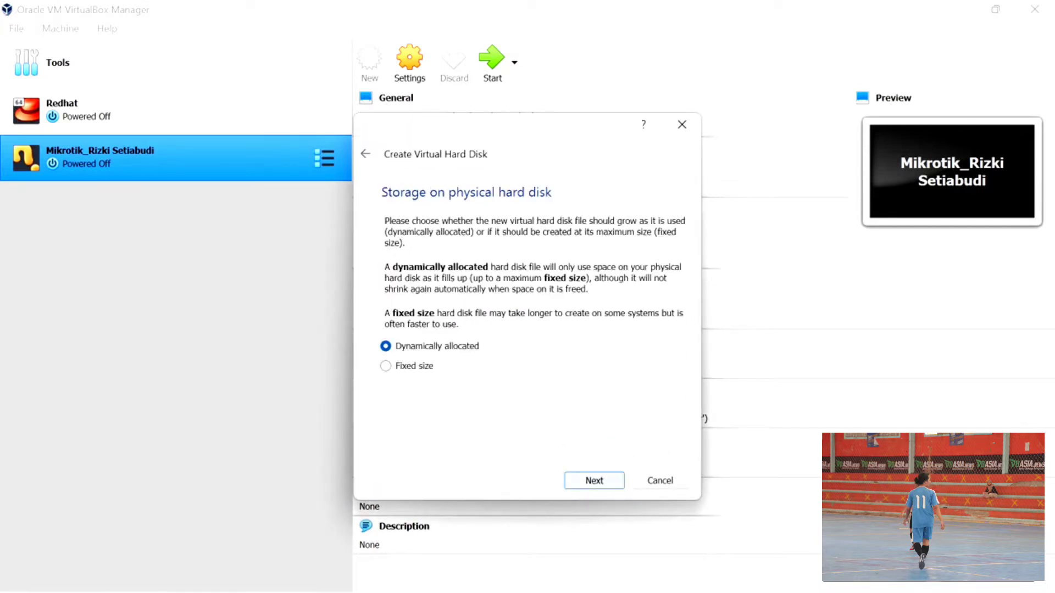
key(Return)
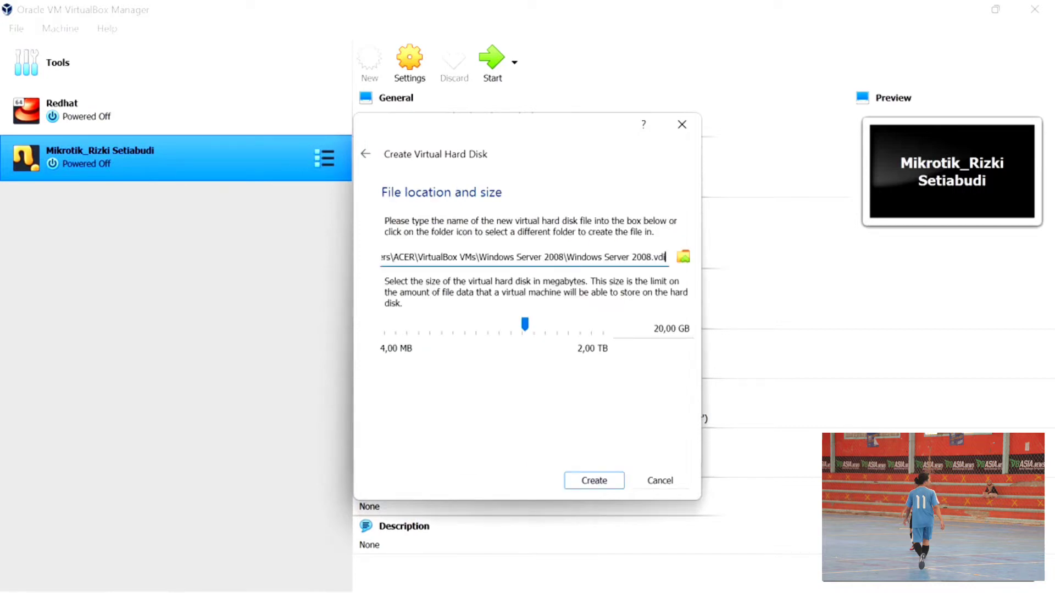
Step: Change the disk size from 20,00 GB to 10,00 GB and create the disk
click(664, 328)
key(Left)
key(BackSpace)
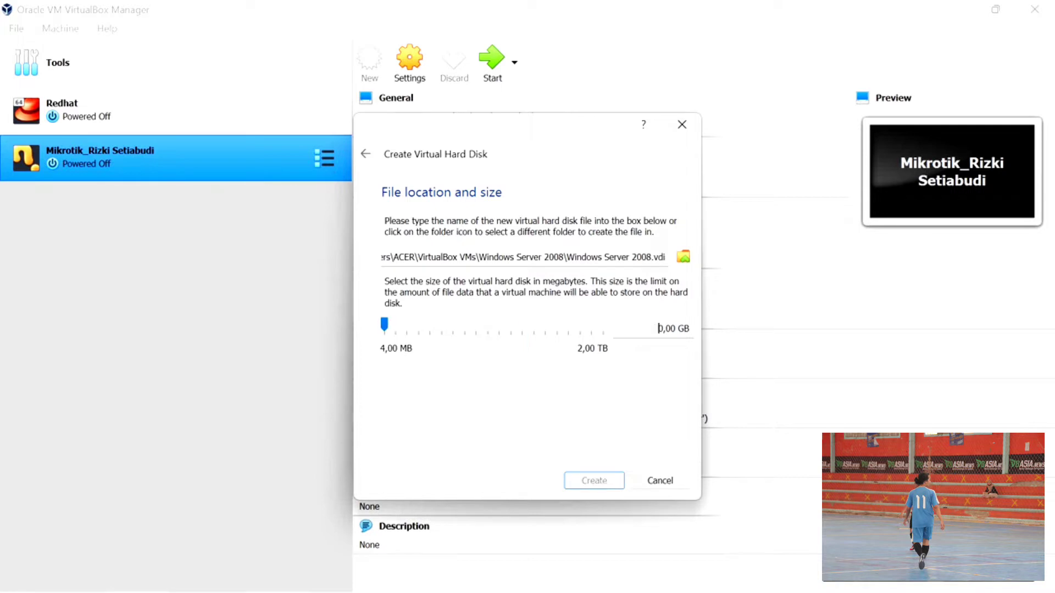
text(1)
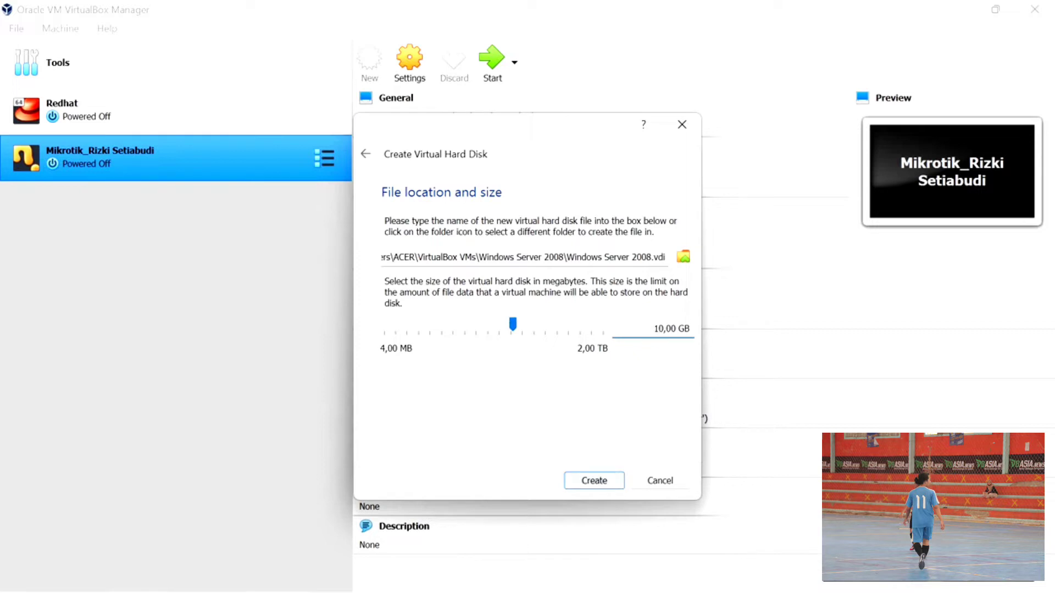
key(Return)
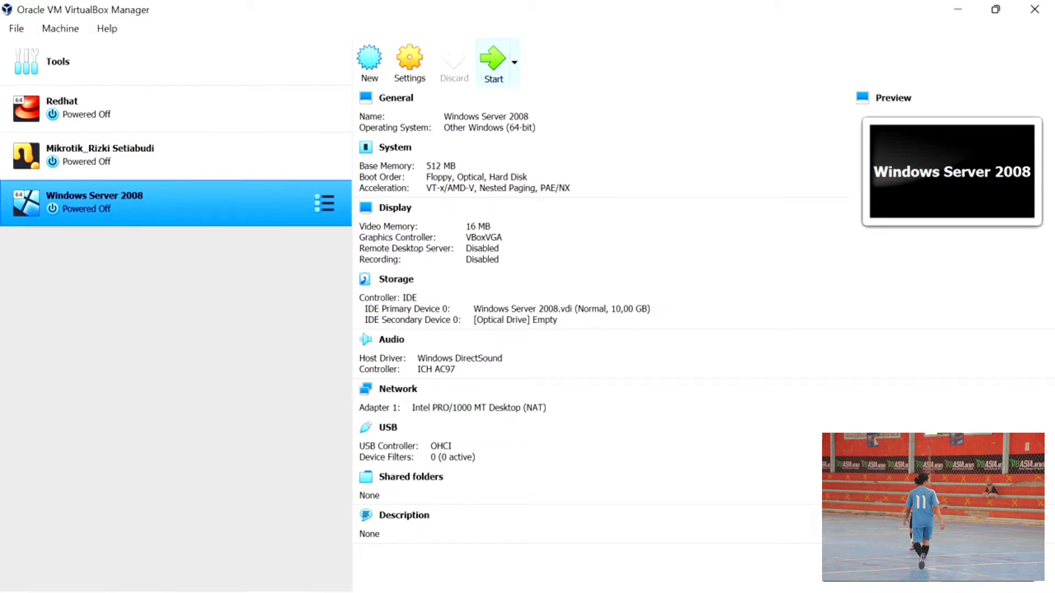
Step: Show the desktop, then restore VirtualBox Manager from the taskbar
key(super+d)
mouse_move(708, 574)
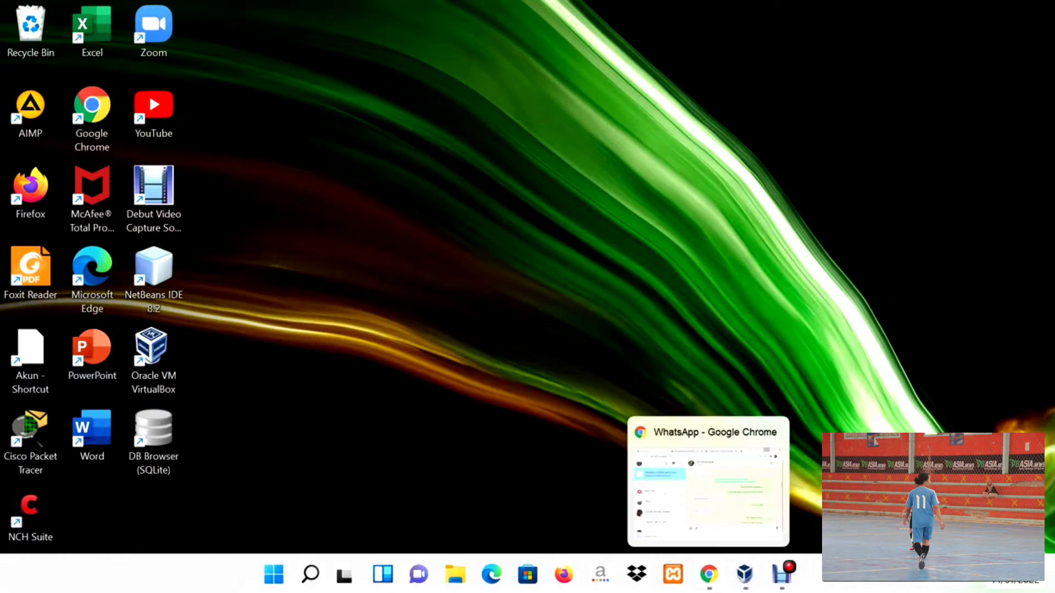
click(744, 574)
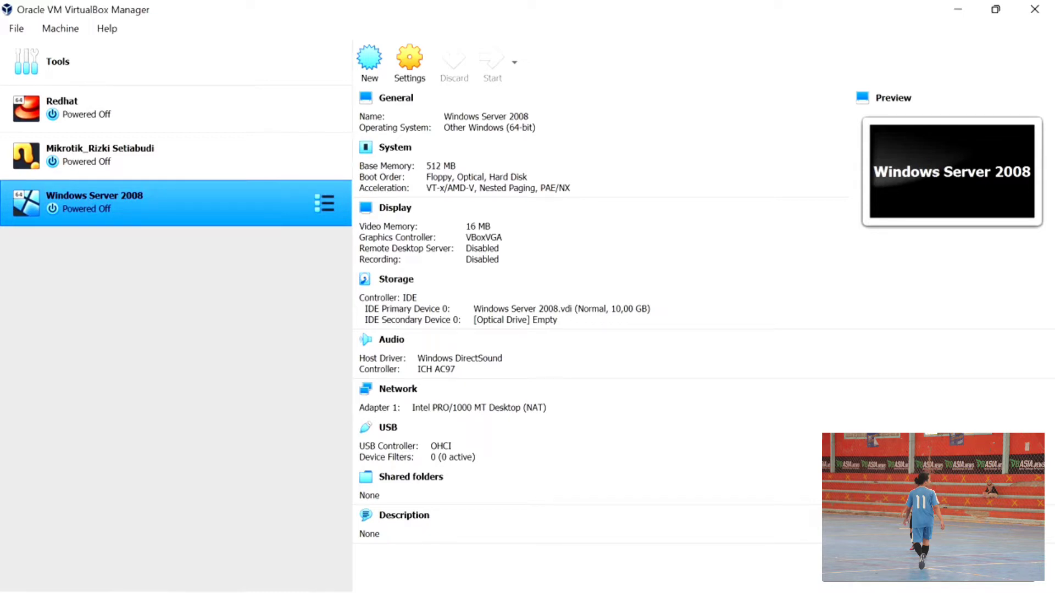
Step: Add the Windows Server 2008 R2 ISO from Downloads as the start-up disk and boot
click(957, 9)
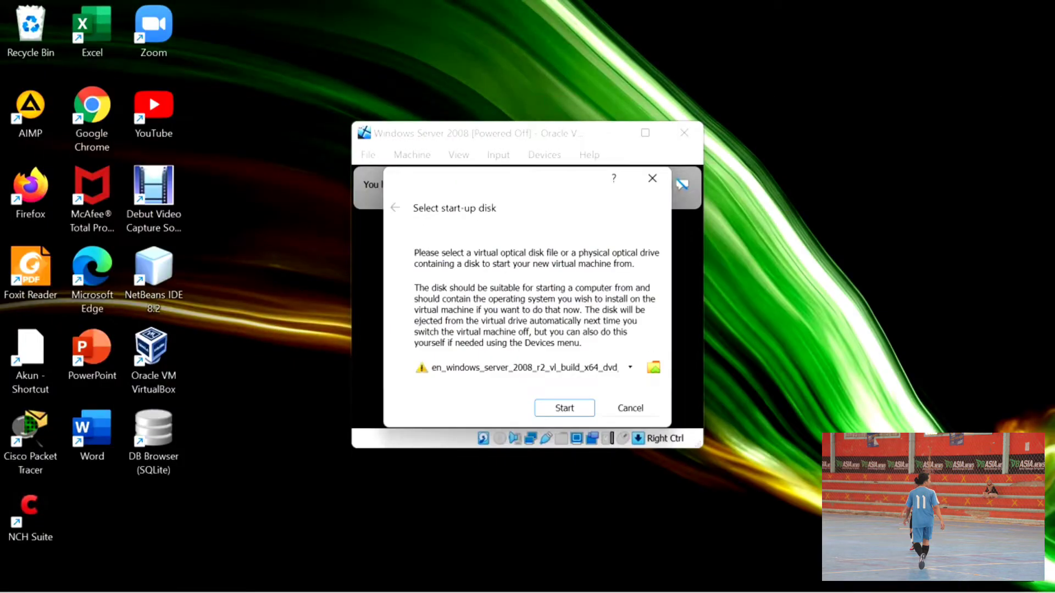
click(653, 367)
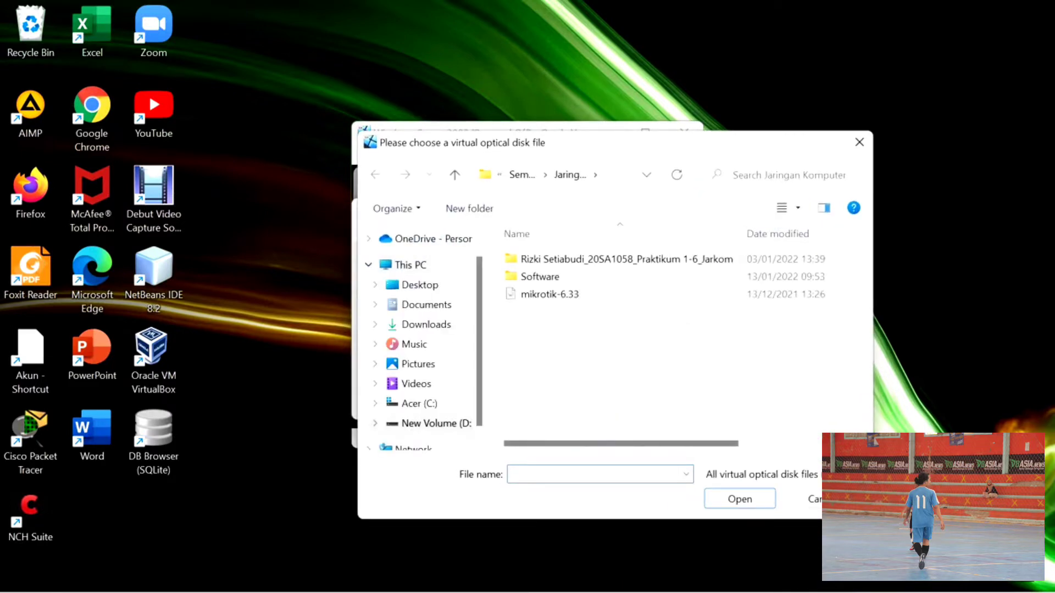
click(426, 324)
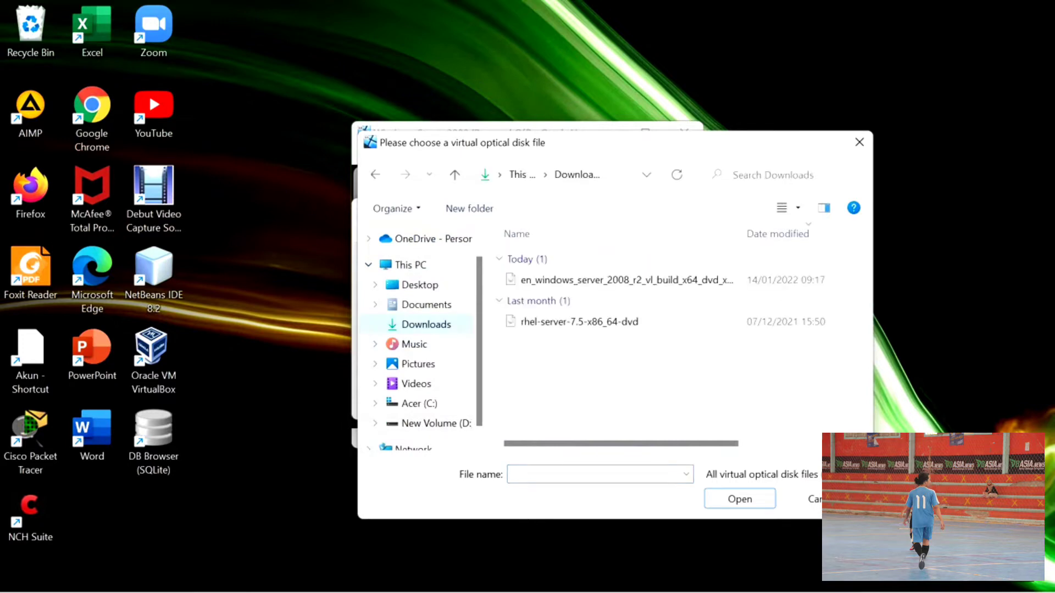
click(553, 279)
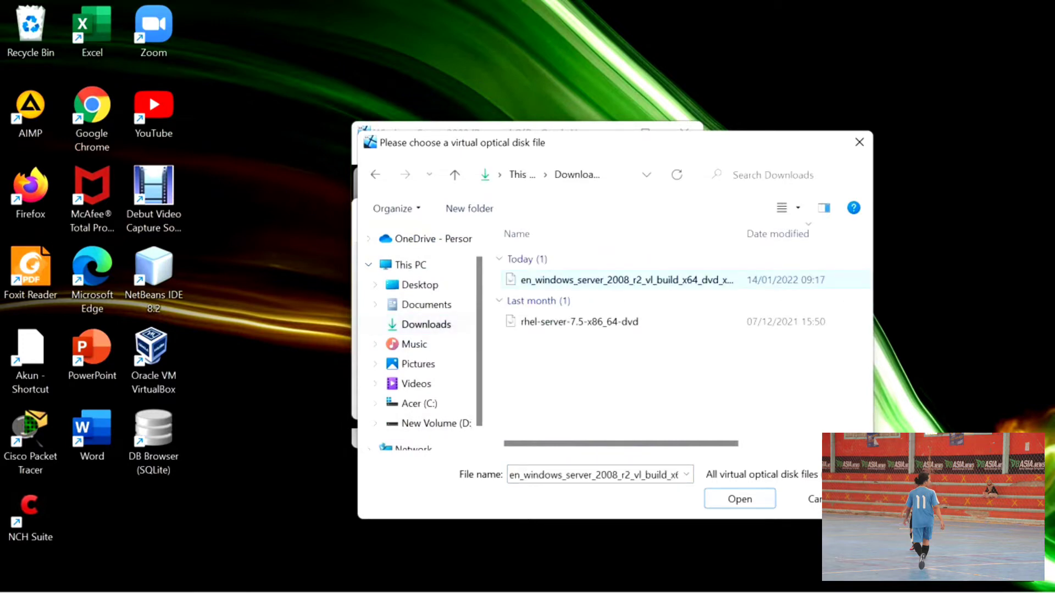
key(Return)
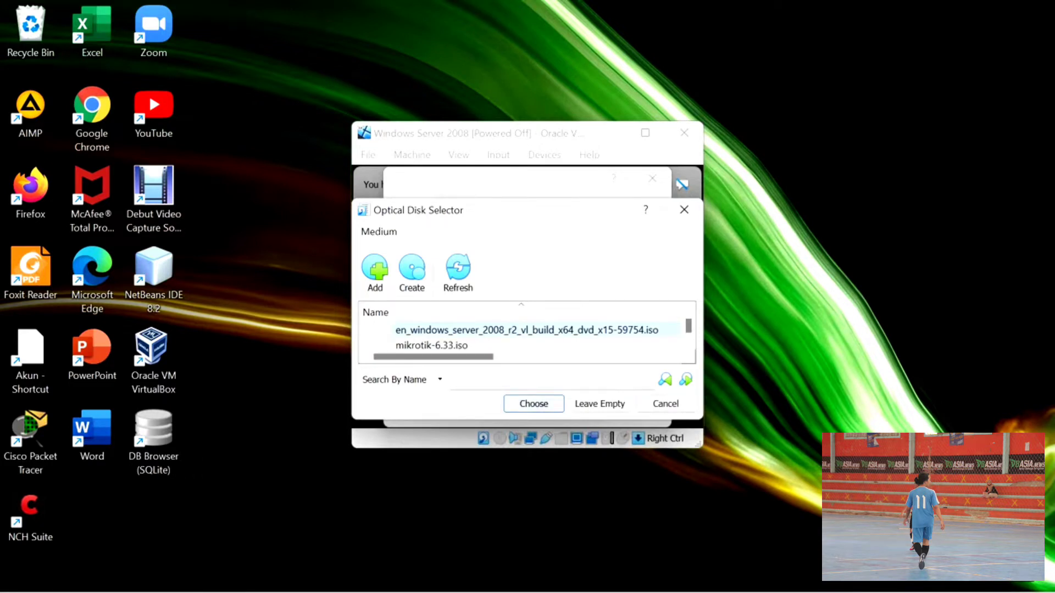
key(Return)
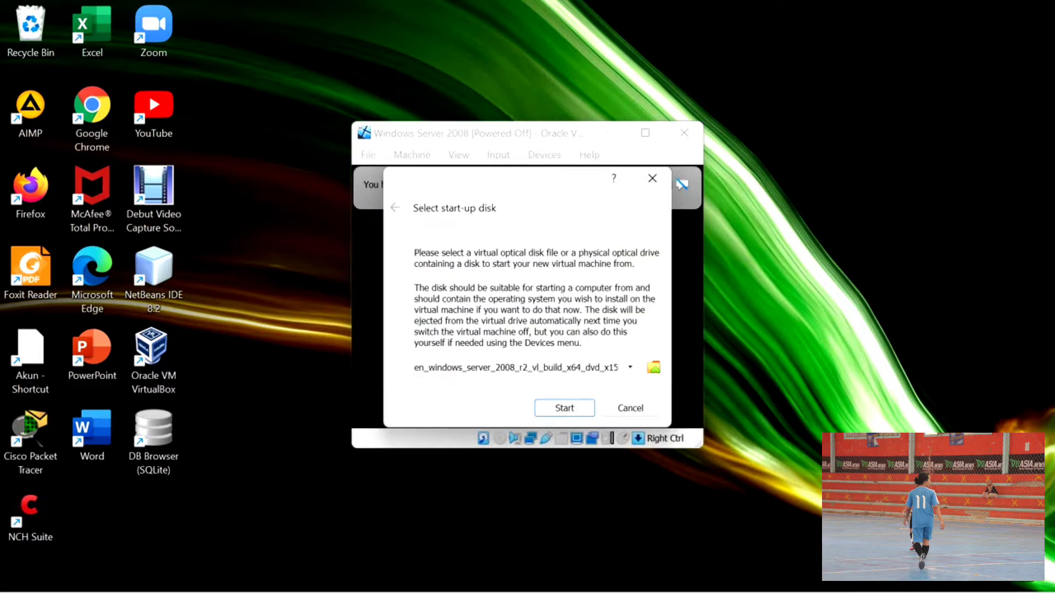
key(Return)
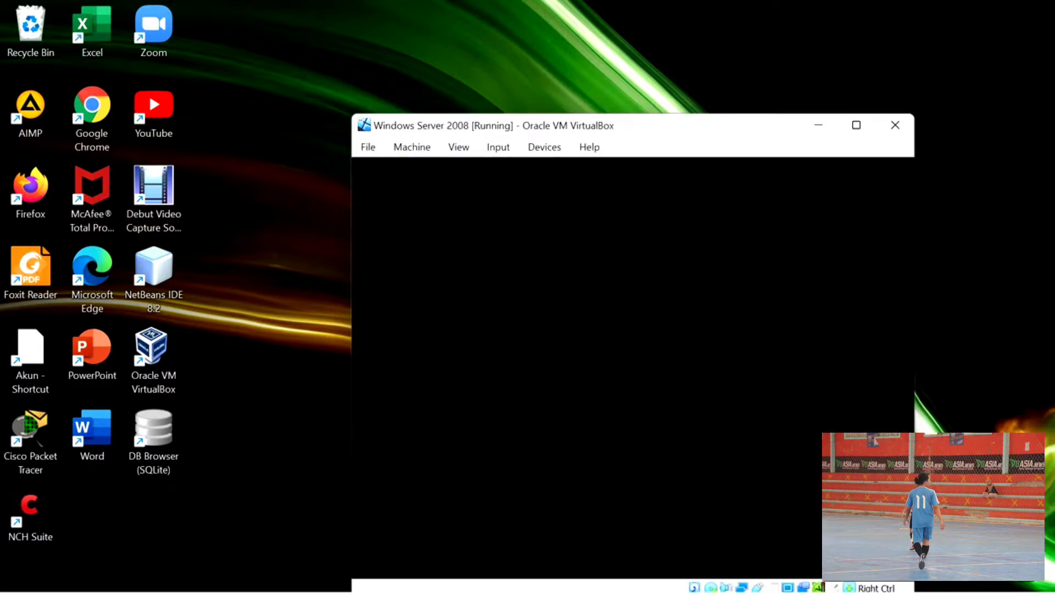
Step: Maximize the running VM window to fill the screen with Win+Up
key(super+z)
key(super+Up)
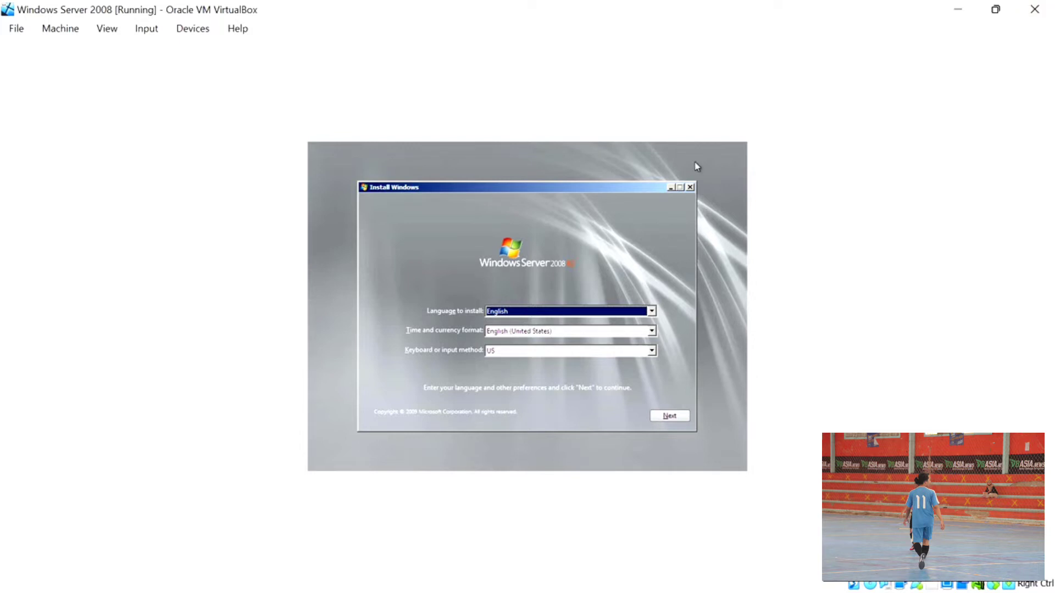
Step: Accept the English language and keyboard defaults and choose Install now
click(671, 417)
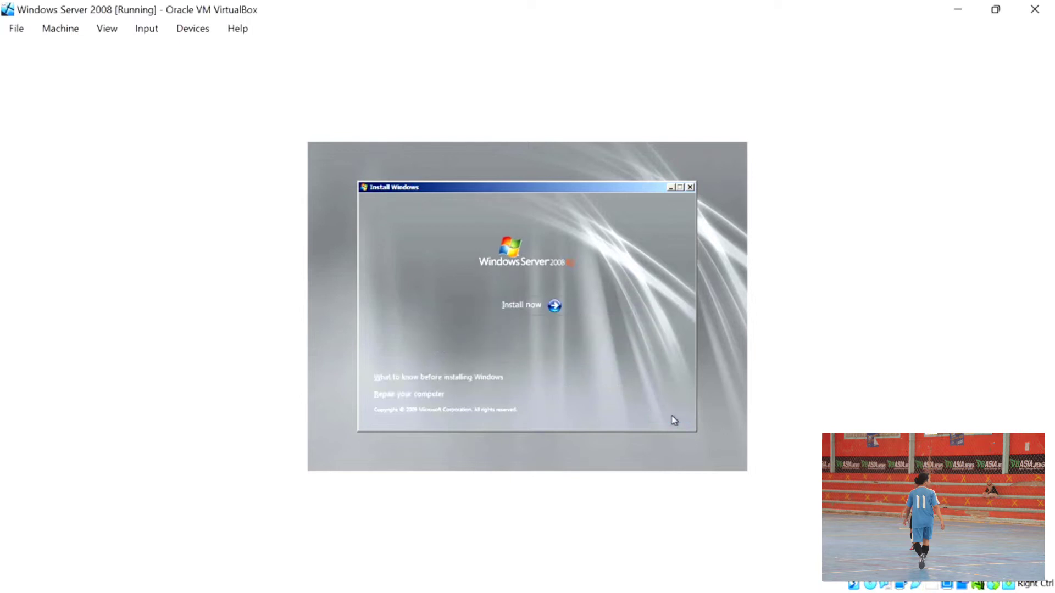
click(531, 312)
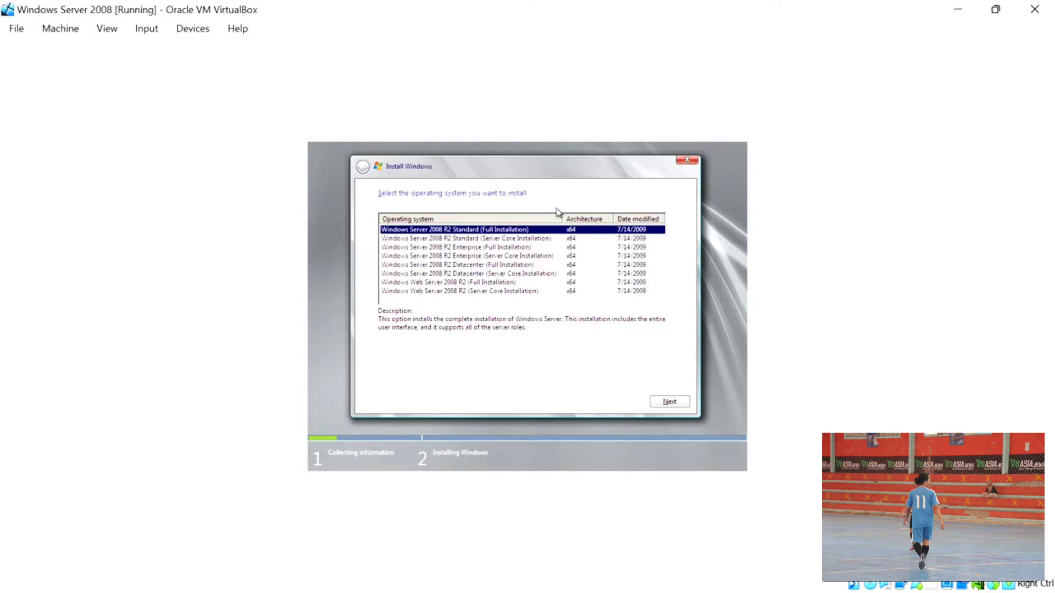
Step: Select Windows Server 2008 R2 Standard (Full Installation) and accept the license terms
click(506, 239)
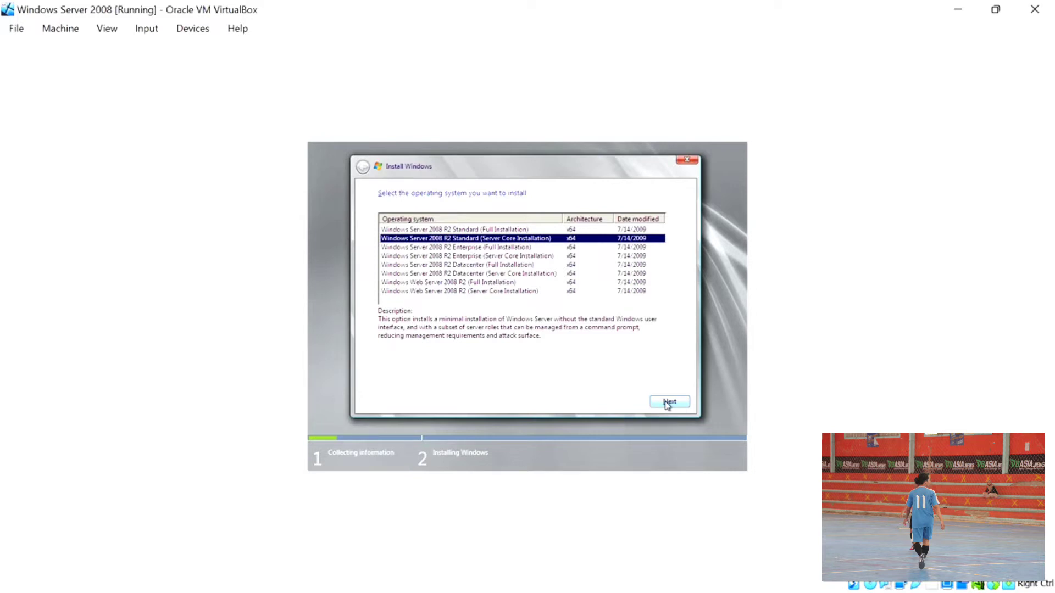
click(558, 231)
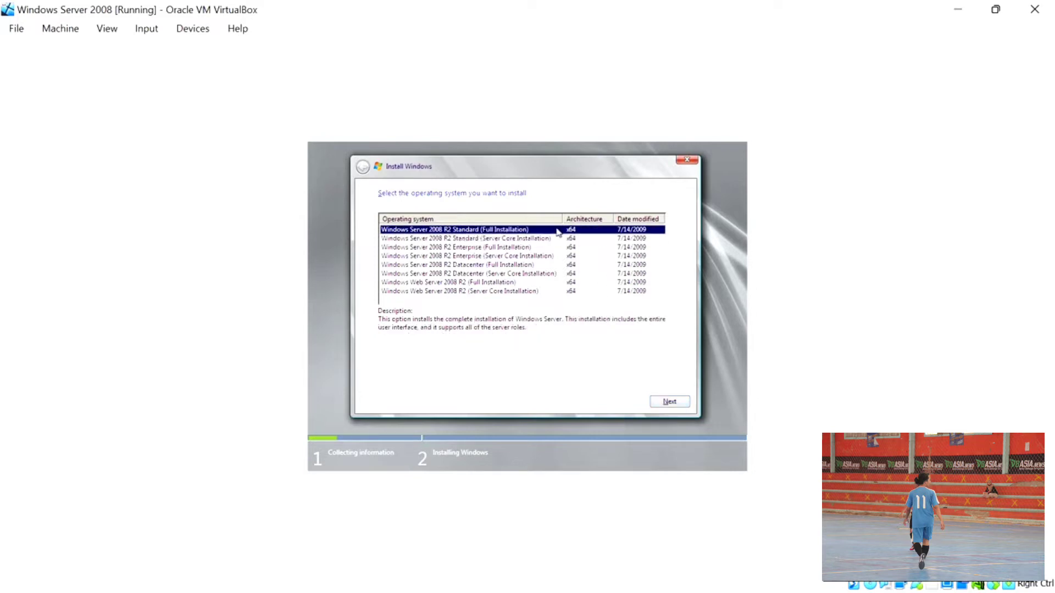
click(679, 405)
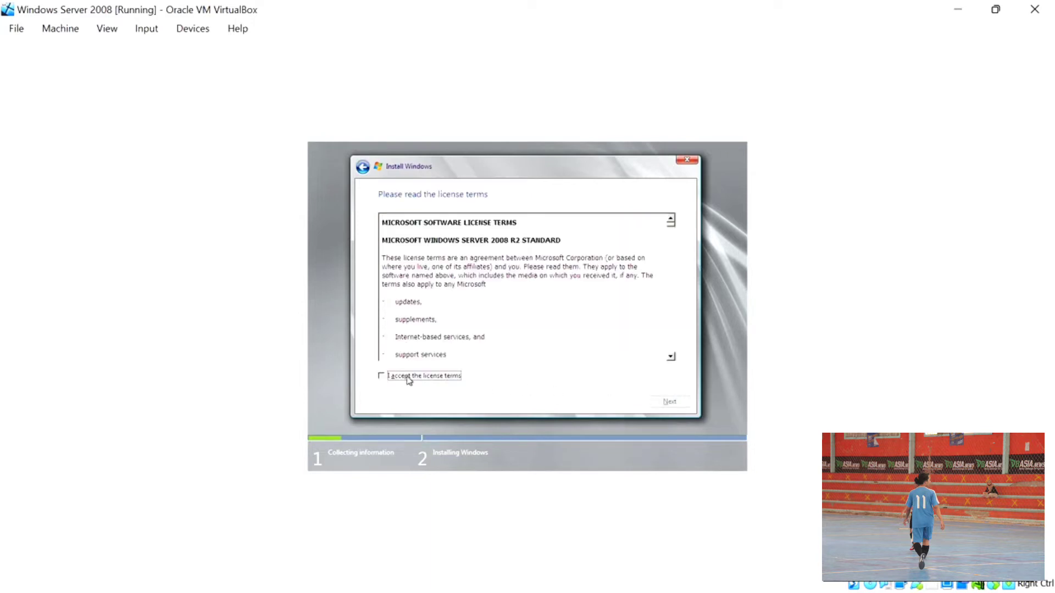
click(381, 375)
click(671, 405)
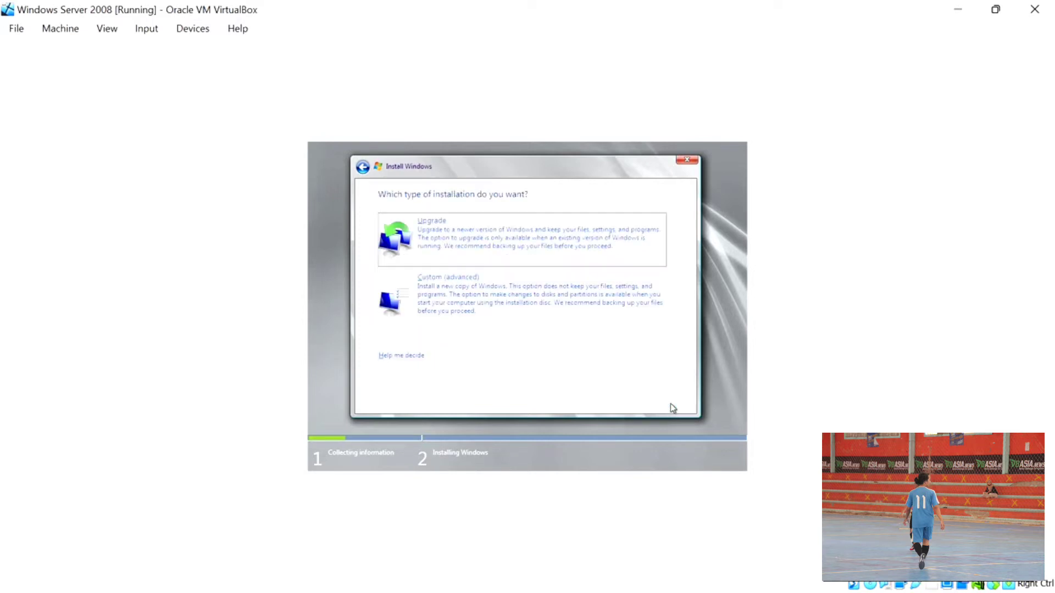
Step: Choose Custom install and create a 10240 MB partition on Disk 0, accepting the system partitions notice
click(496, 294)
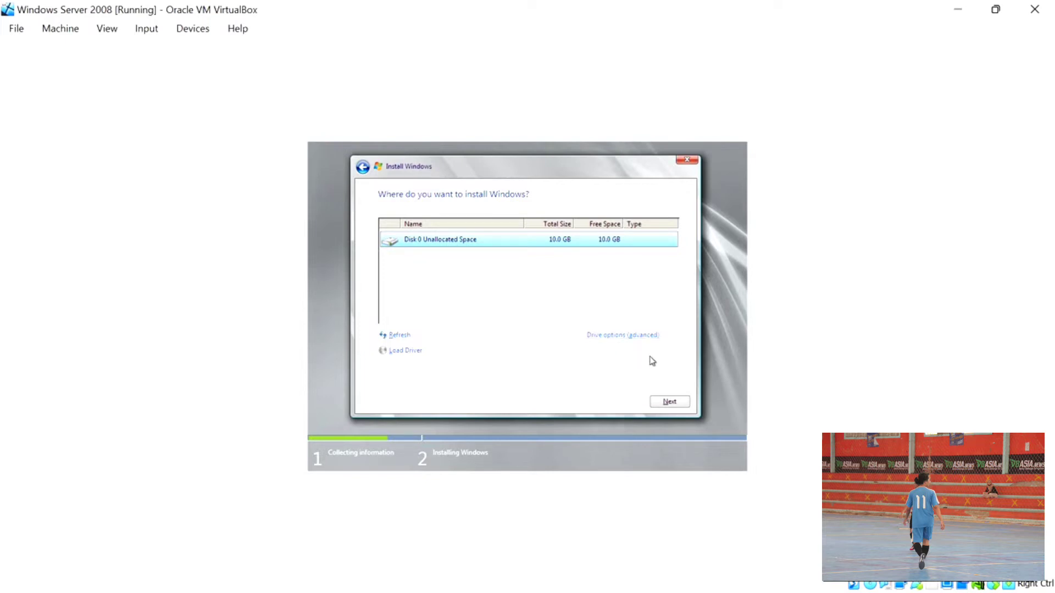
click(628, 337)
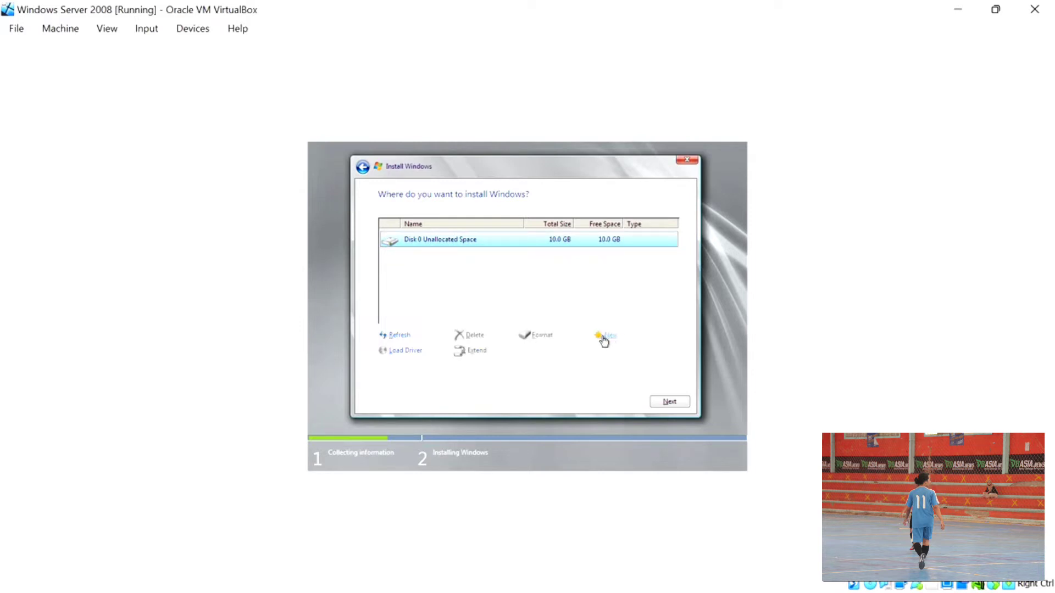
click(604, 339)
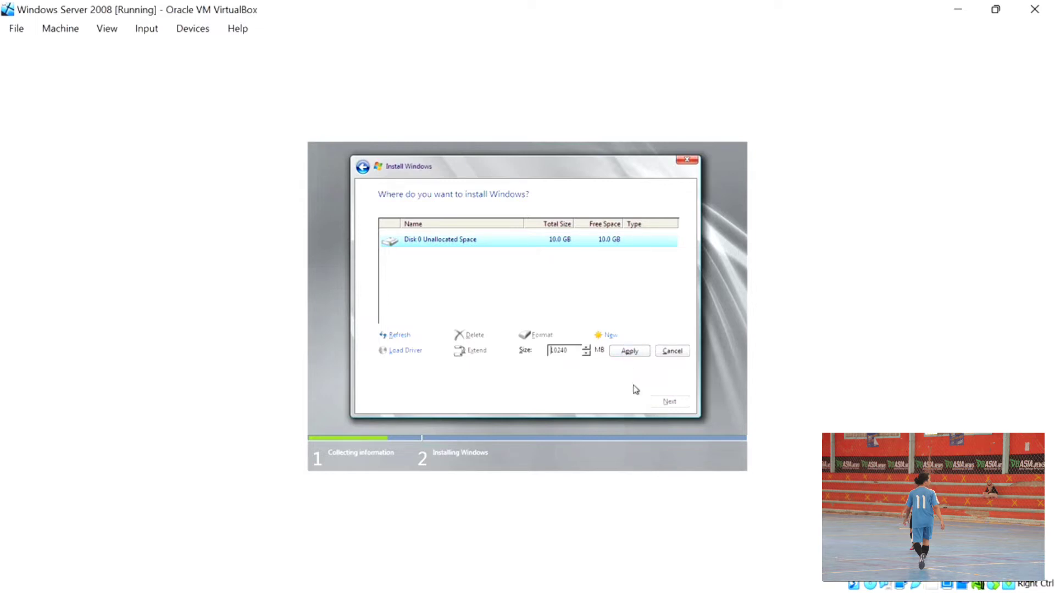
click(638, 354)
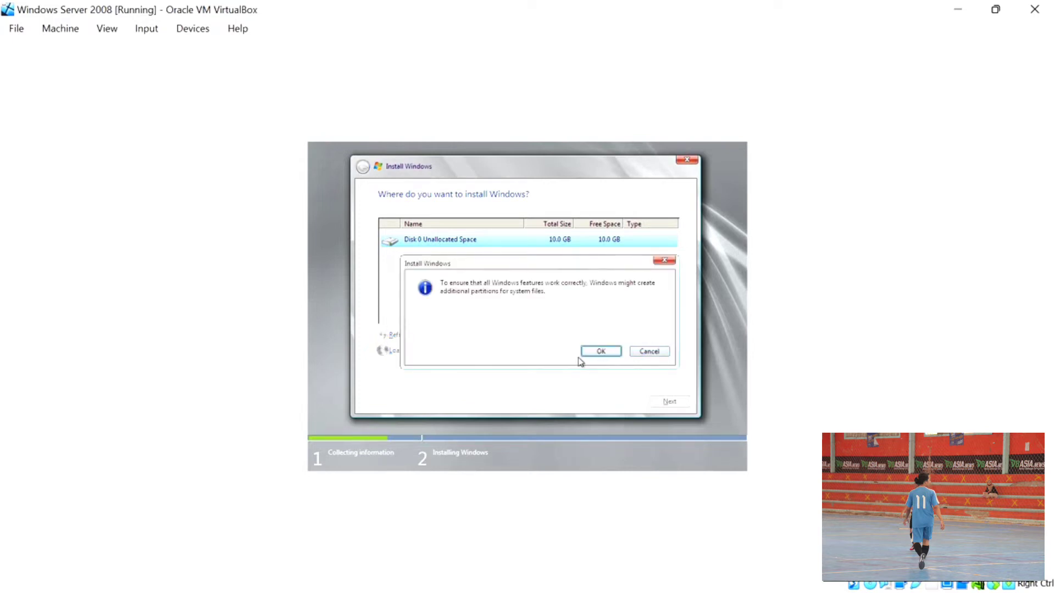
click(600, 350)
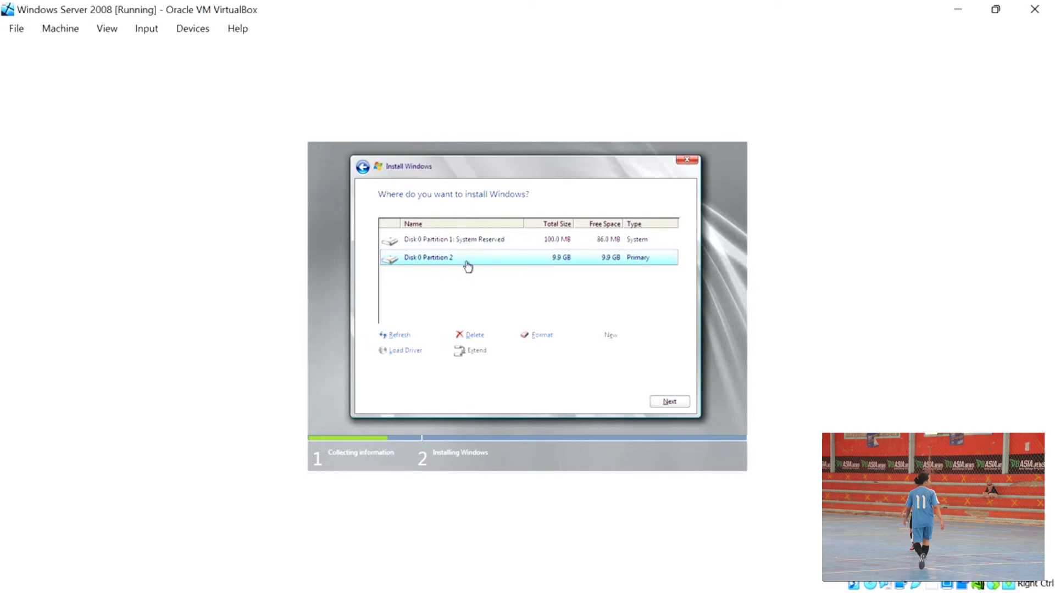
Step: Install Windows onto Disk 0 Partition 2
click(674, 406)
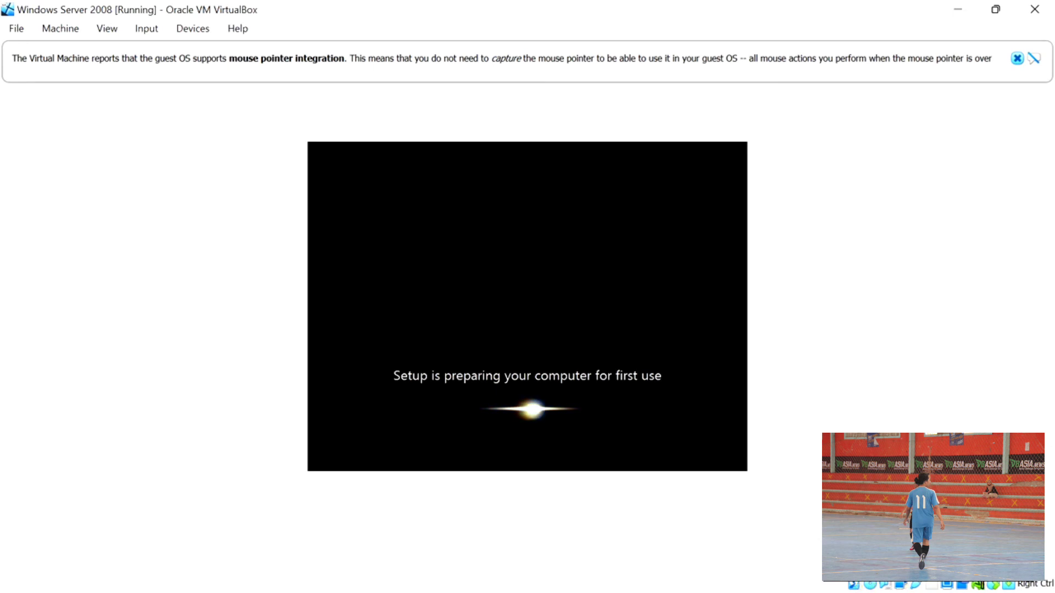
Step: Dismiss the mouse integration notice and acknowledge the required password change
click(1017, 58)
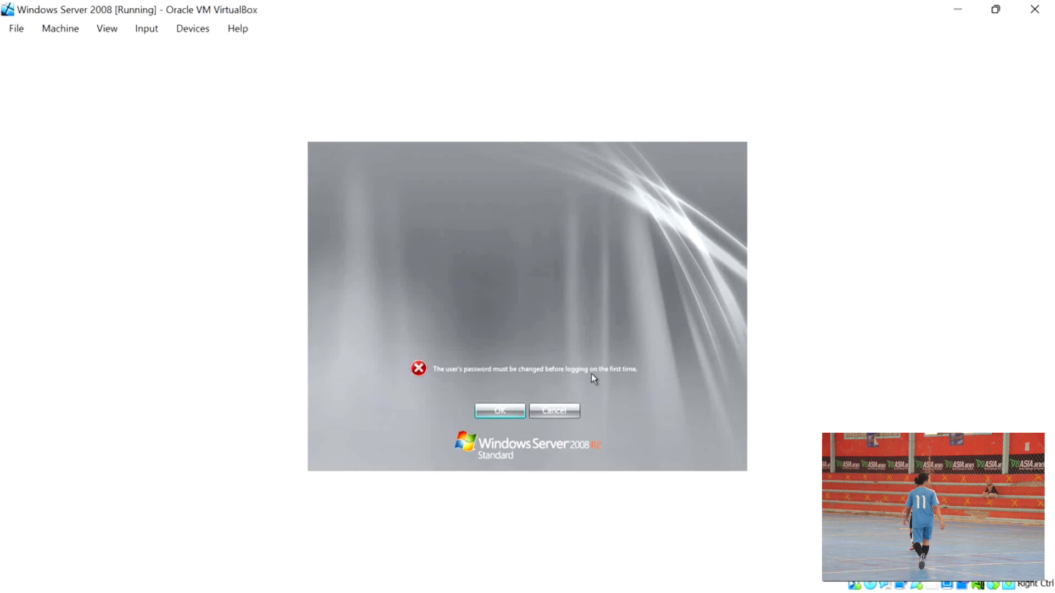
click(502, 412)
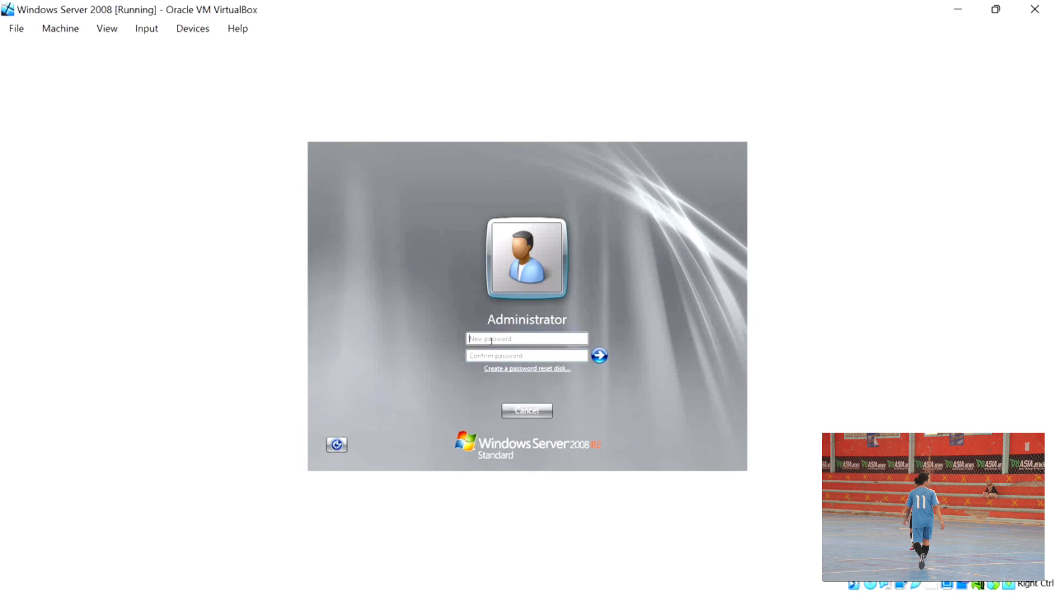
Step: Enter and confirm the new Administrator password, submit it, and acknowledge the password-changed message
text(Passwor)
click(509, 355)
text(passwor)
click(603, 358)
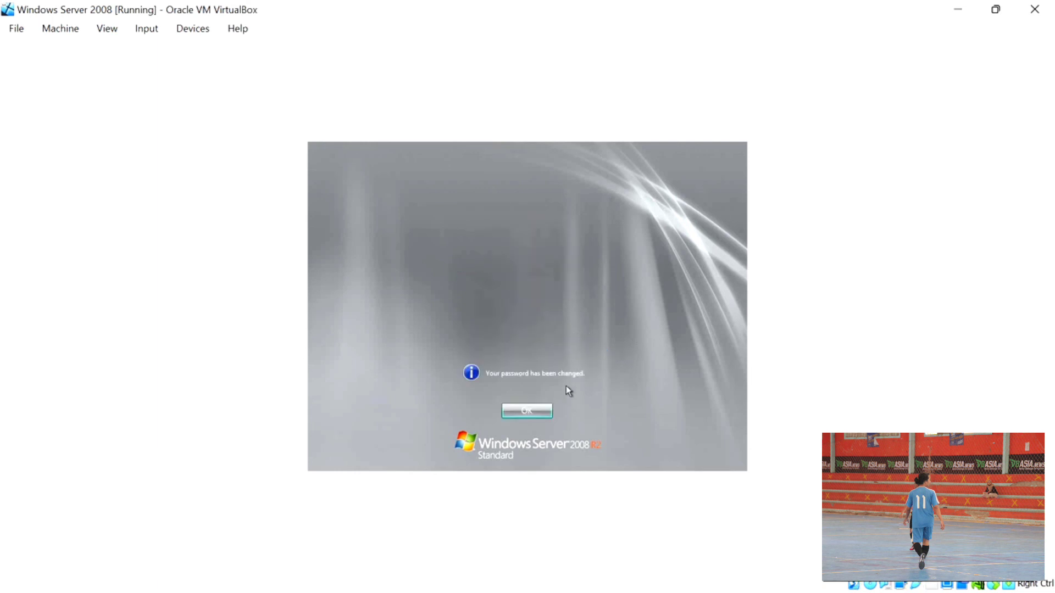
click(528, 413)
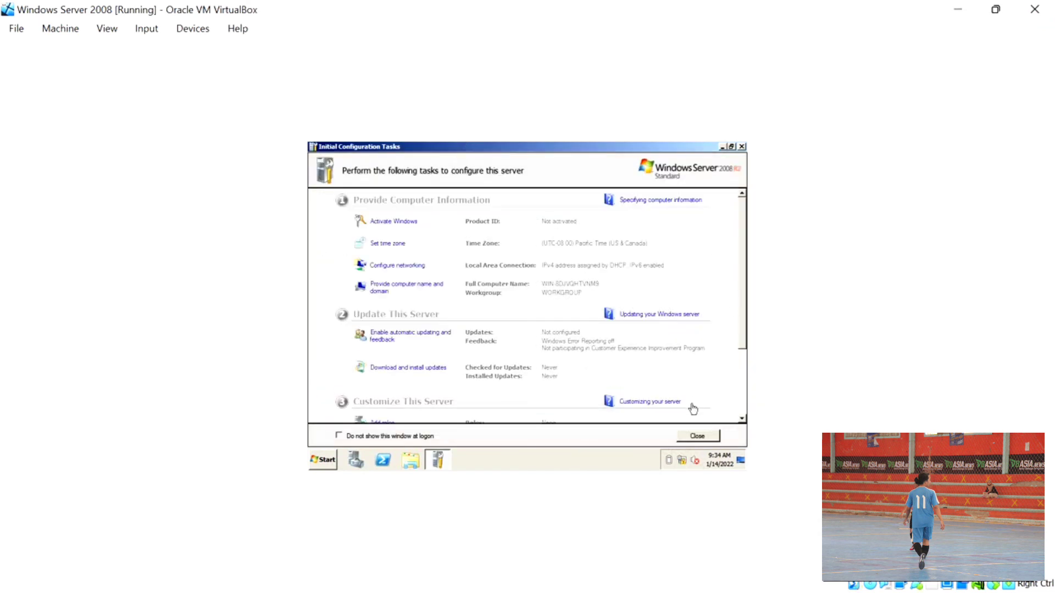
Step: Close the Initial Configuration Tasks window so only Server Manager remains open
click(698, 440)
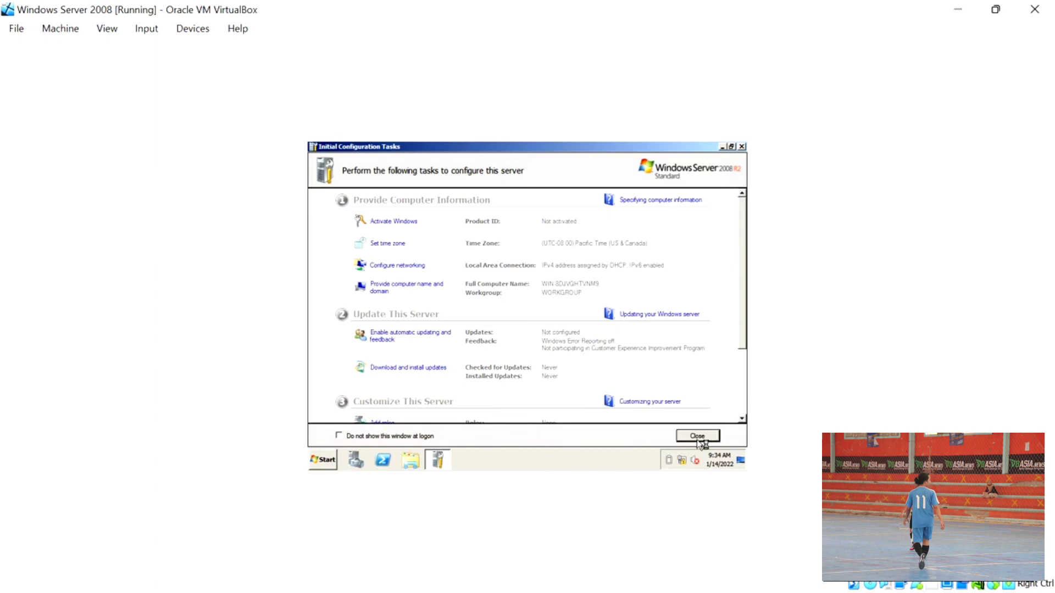